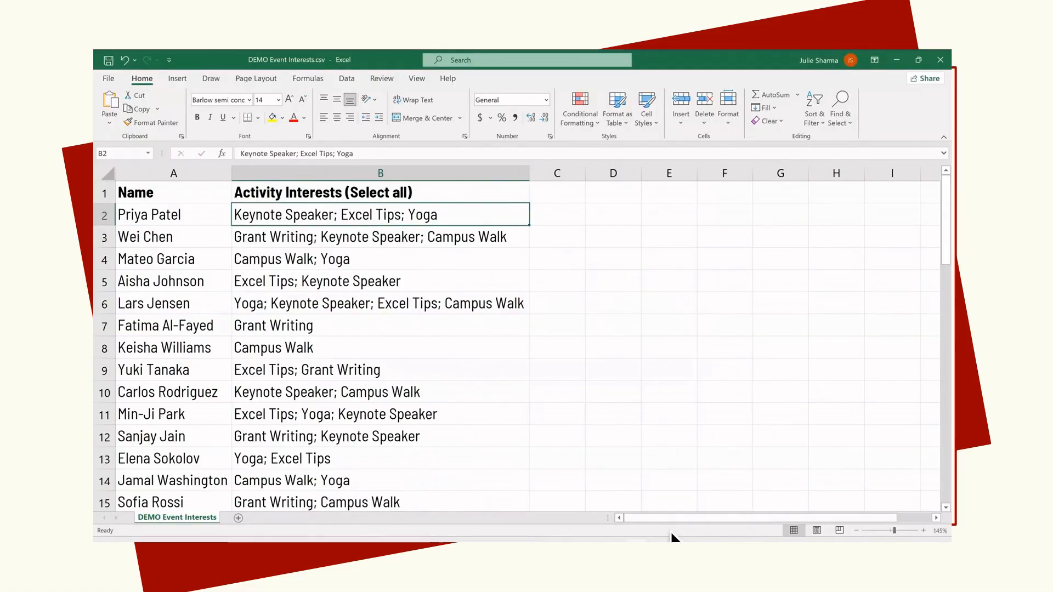
Compare the raw responses in DEMO Event Interests.csv with the one-activity-per-row list and activity counts table in Book1.
double_click(434, 215)
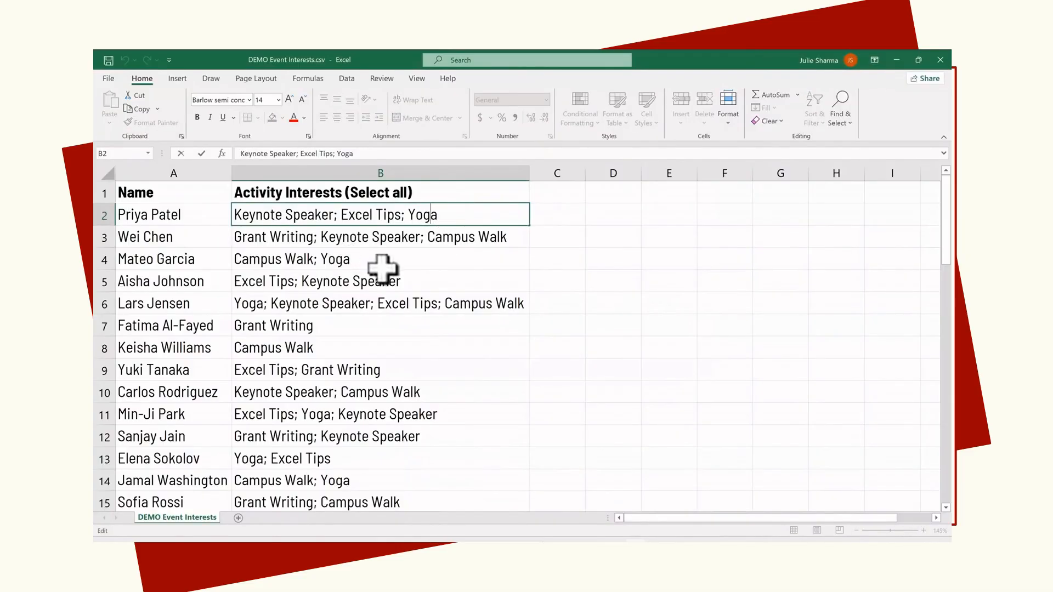
mouse_move(668, 560)
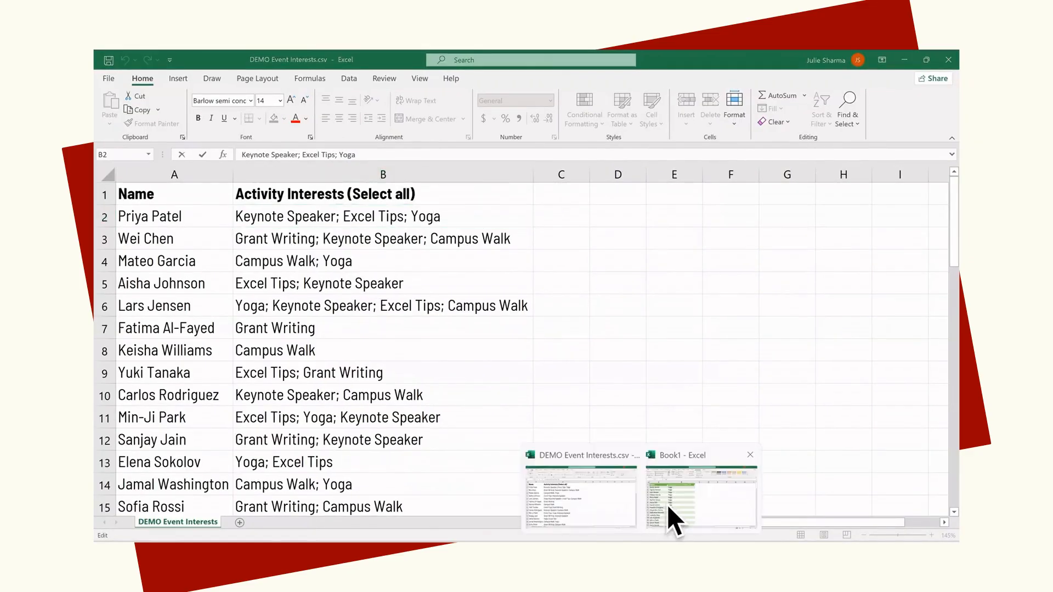
click(658, 499)
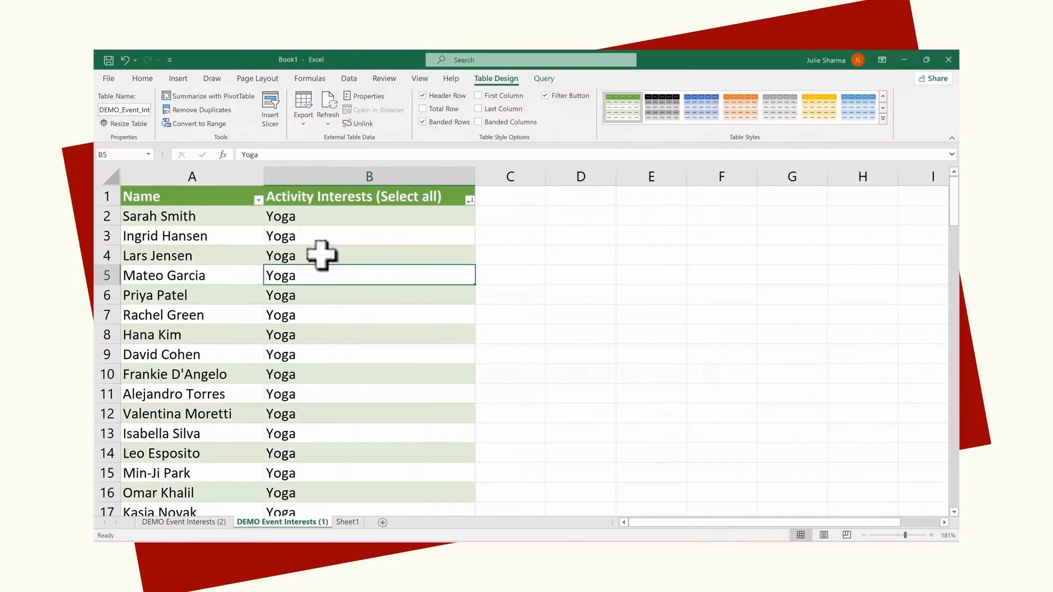
click(215, 523)
click(243, 235)
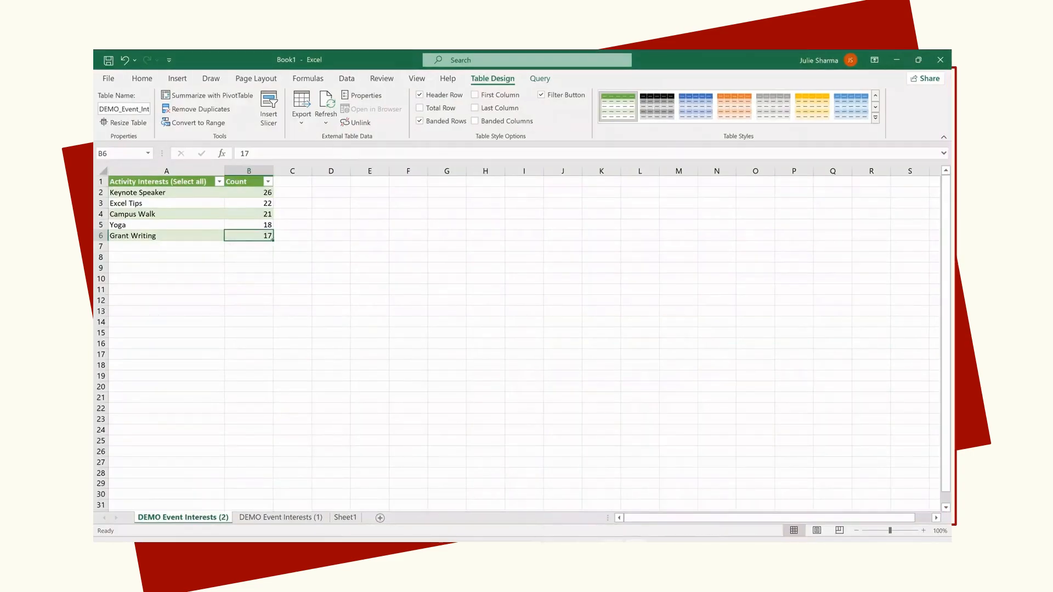
mouse_move(636, 540)
click(599, 528)
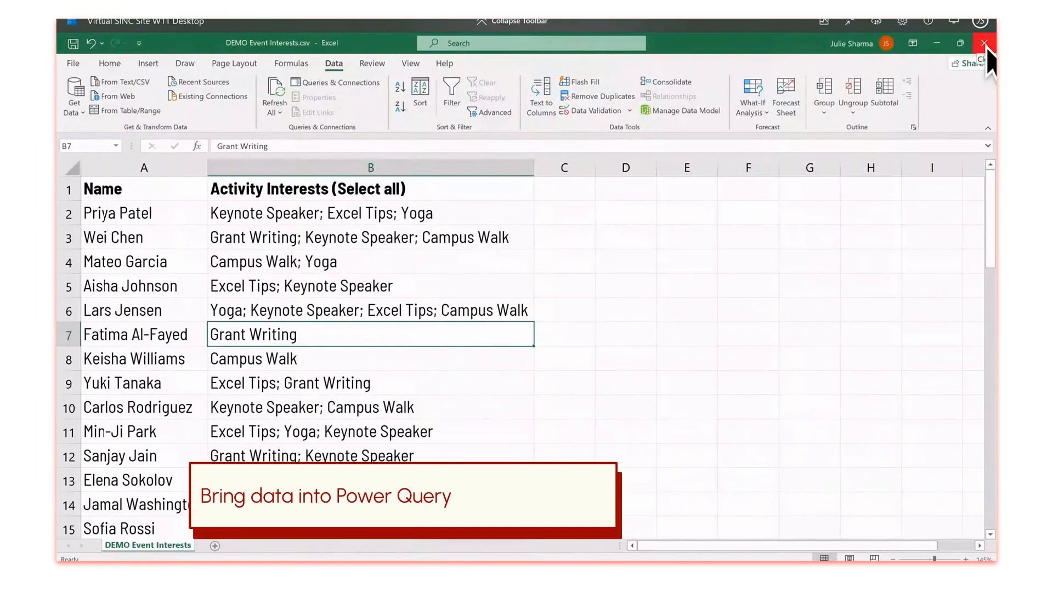
Close the source CSV and import DEMO Event Interests.csv from Downloads into the blank workbook, opening it in Power Query for transformation.
click(986, 45)
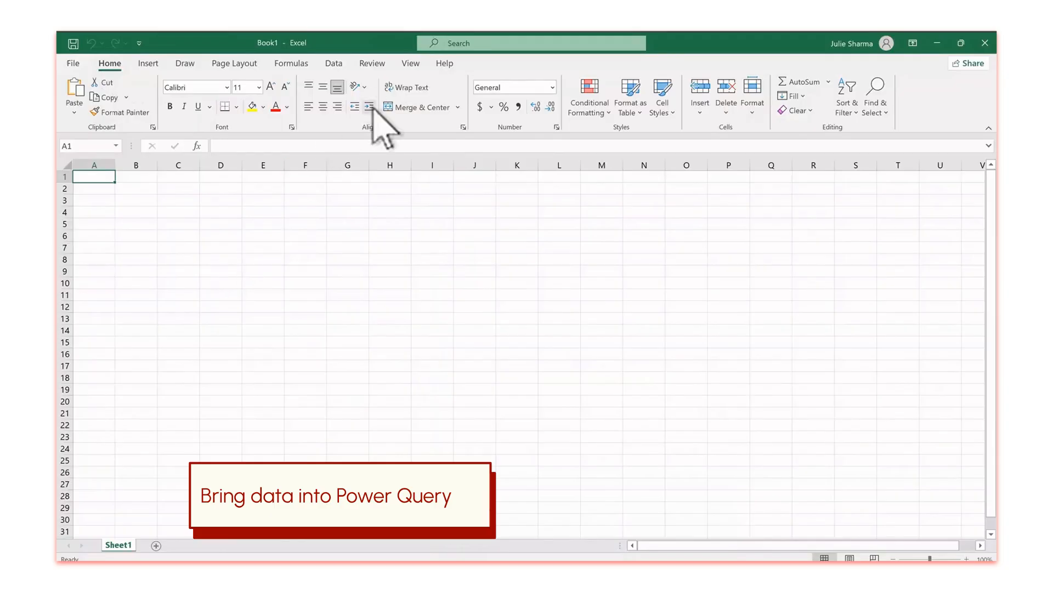
click(334, 64)
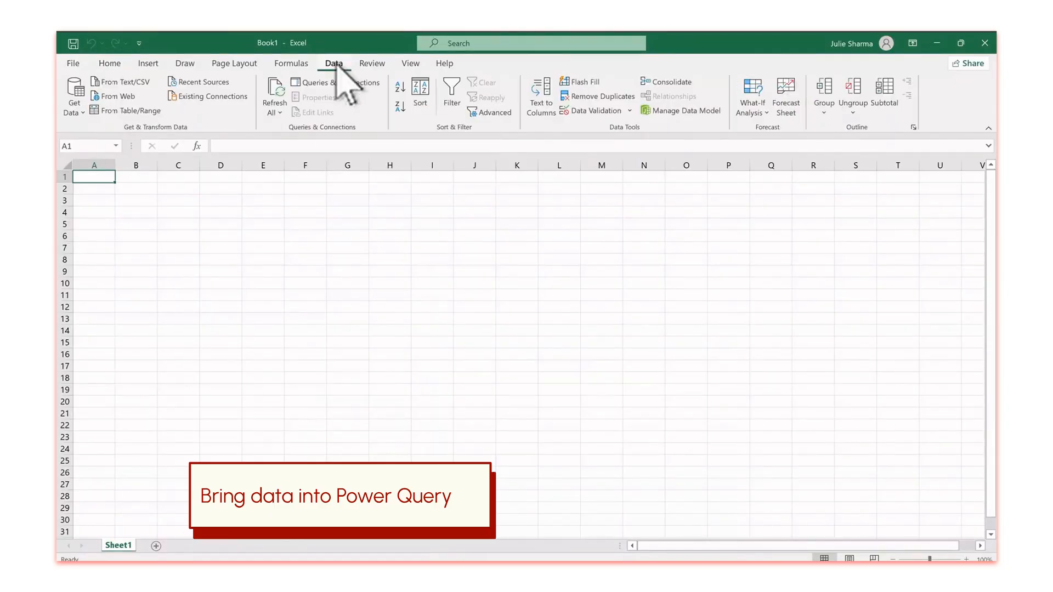
click(123, 83)
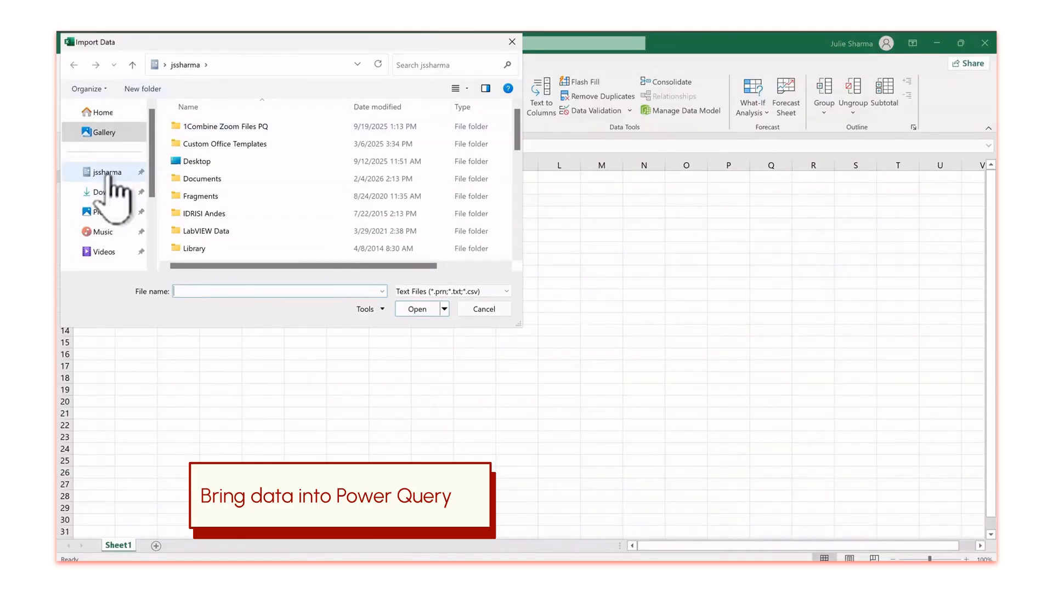
click(109, 193)
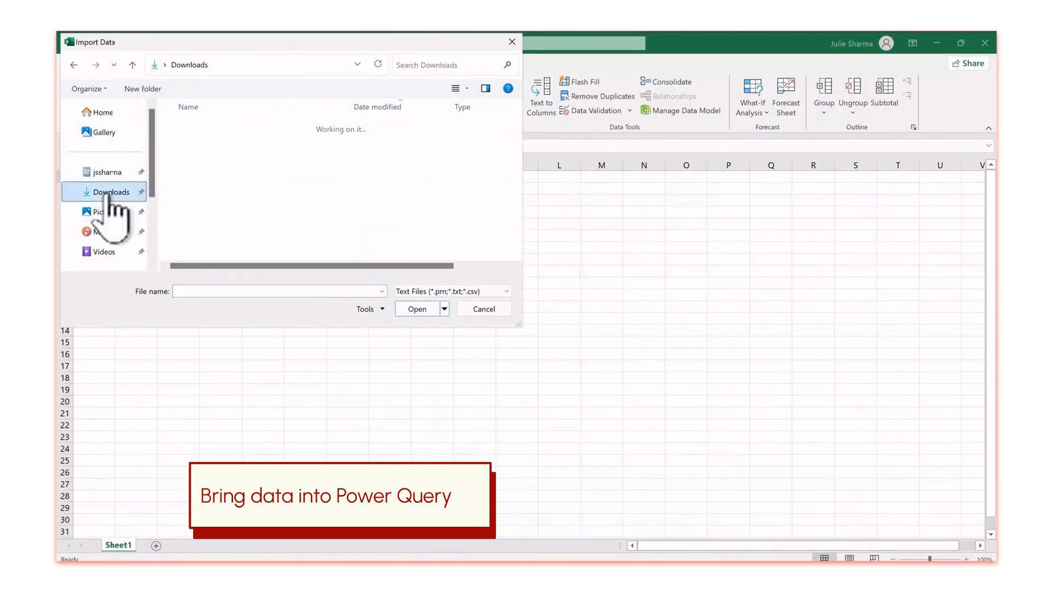
click(234, 144)
click(420, 309)
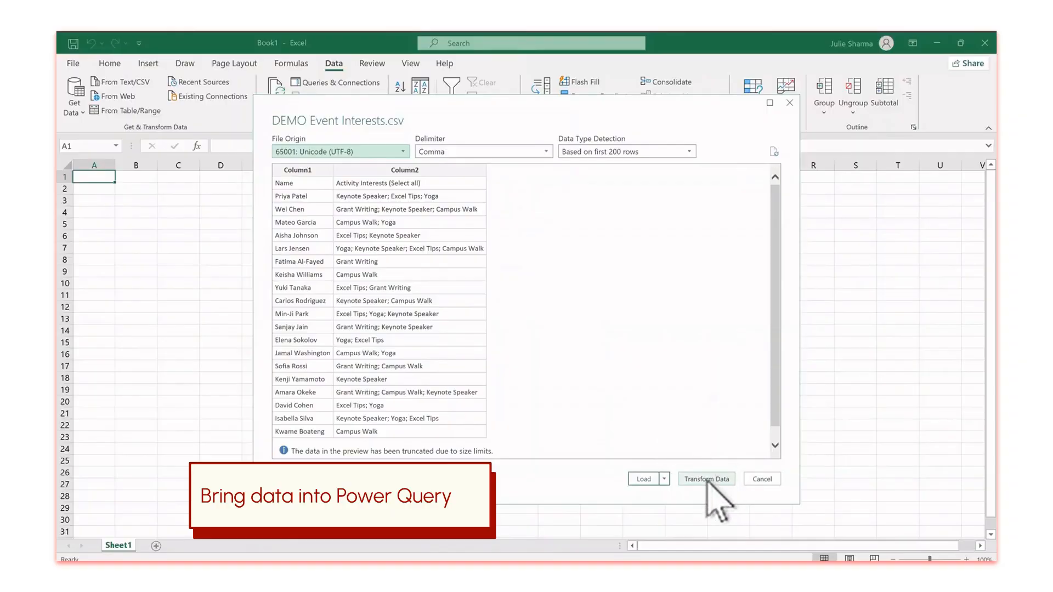
click(707, 479)
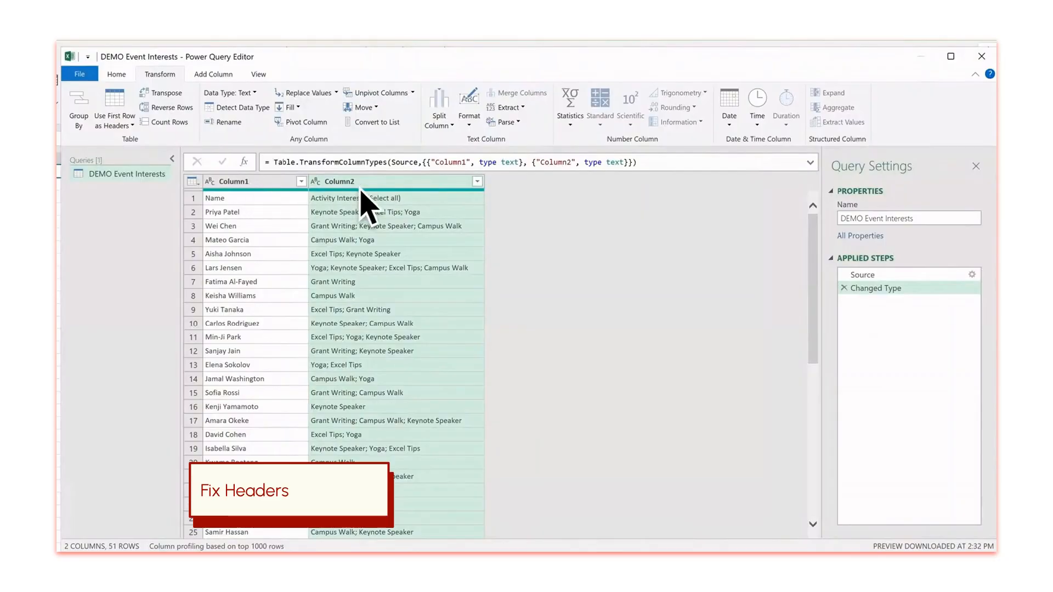
Promote the first row, containing Name and Activity Interests (Select all), to column headers.
click(238, 200)
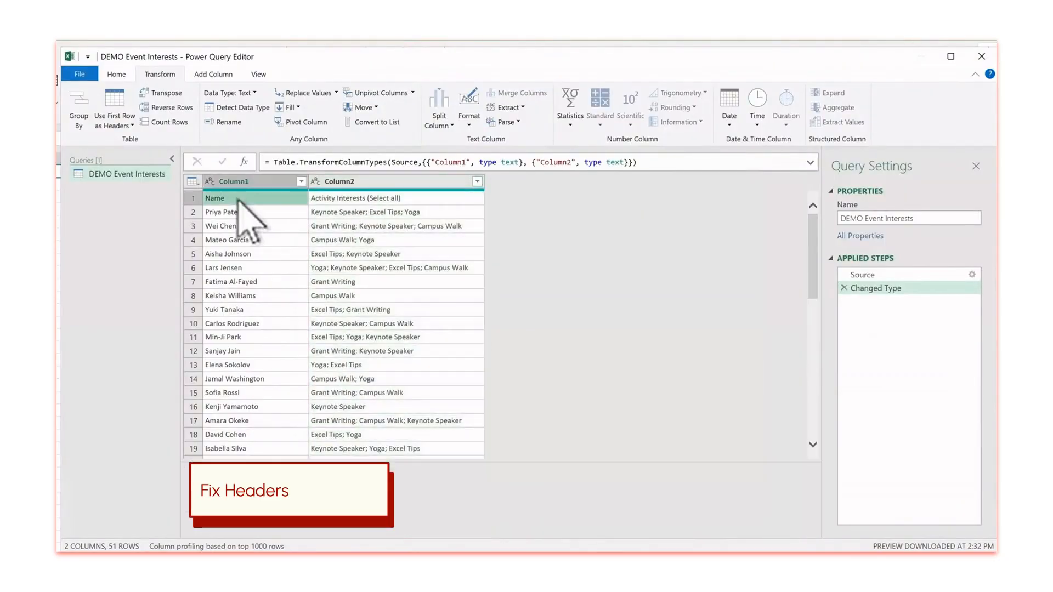
click(368, 202)
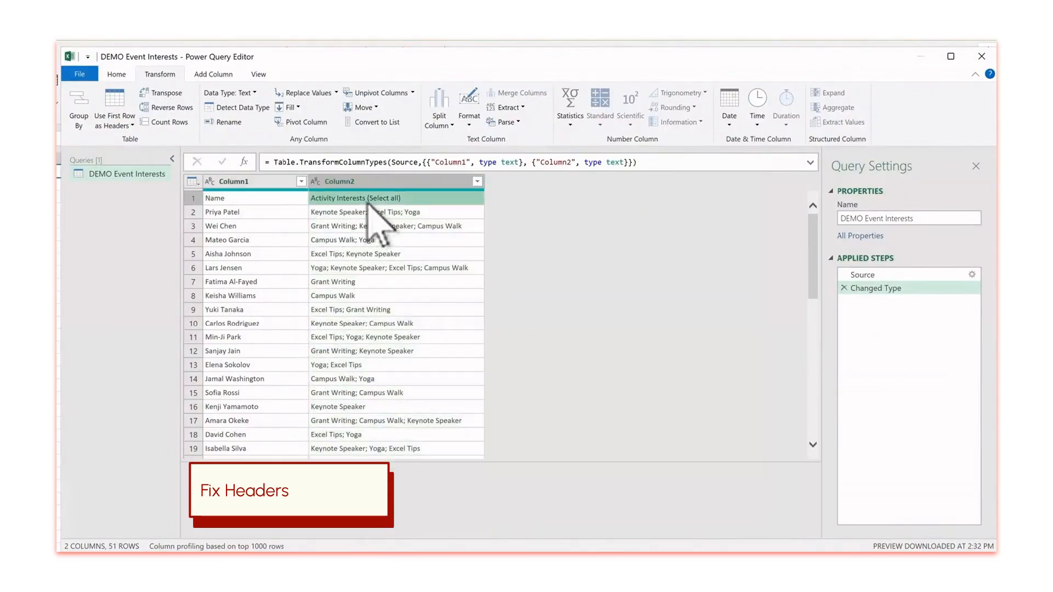
click(114, 74)
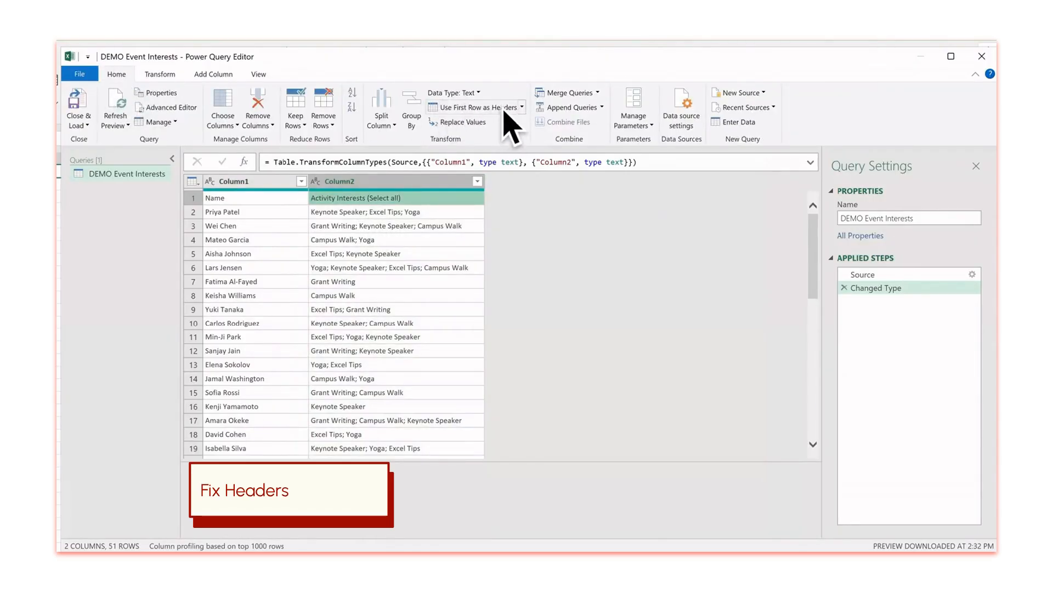
click(472, 111)
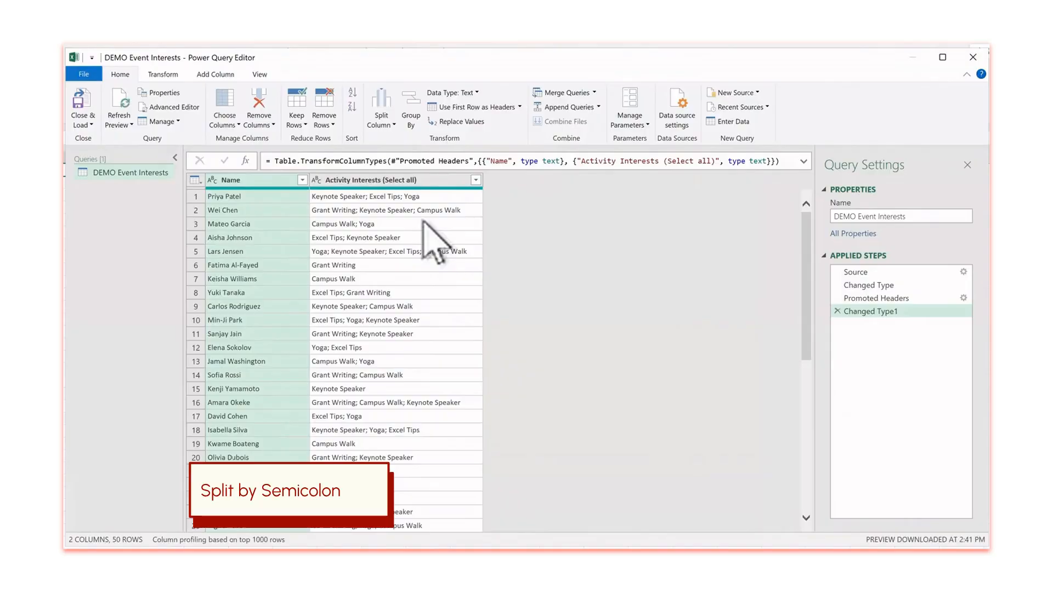
Split the Activity Interests (Select all) column into rows at each occurrence of the semicolon delimiter.
click(418, 181)
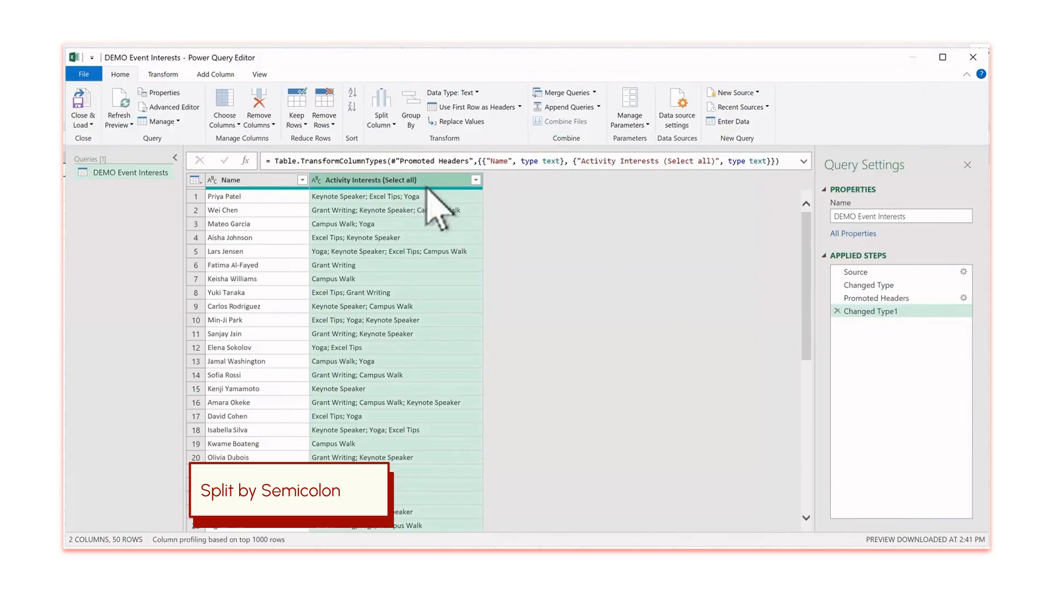
click(165, 74)
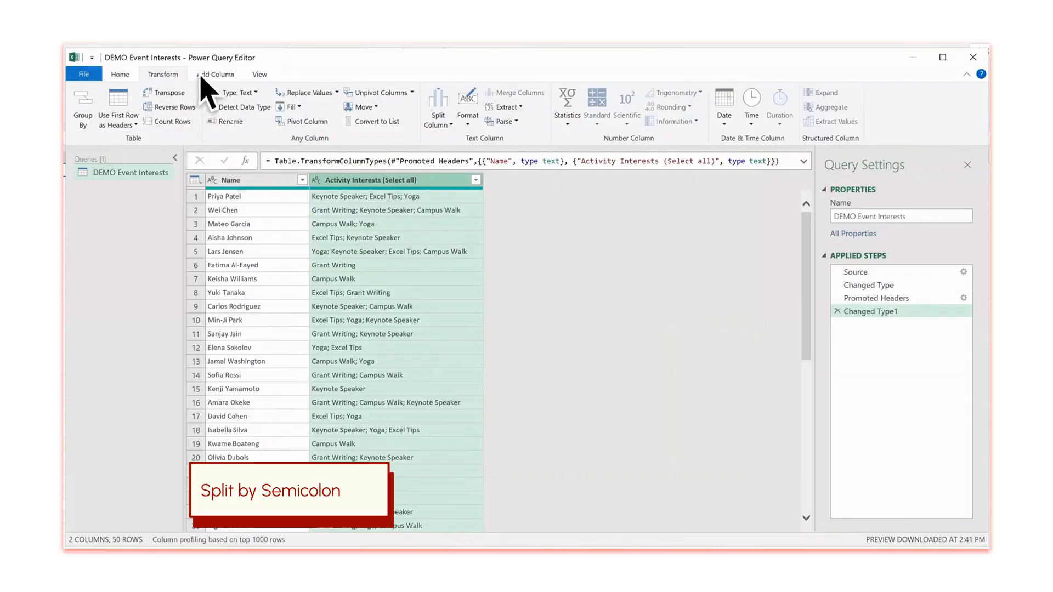
click(450, 125)
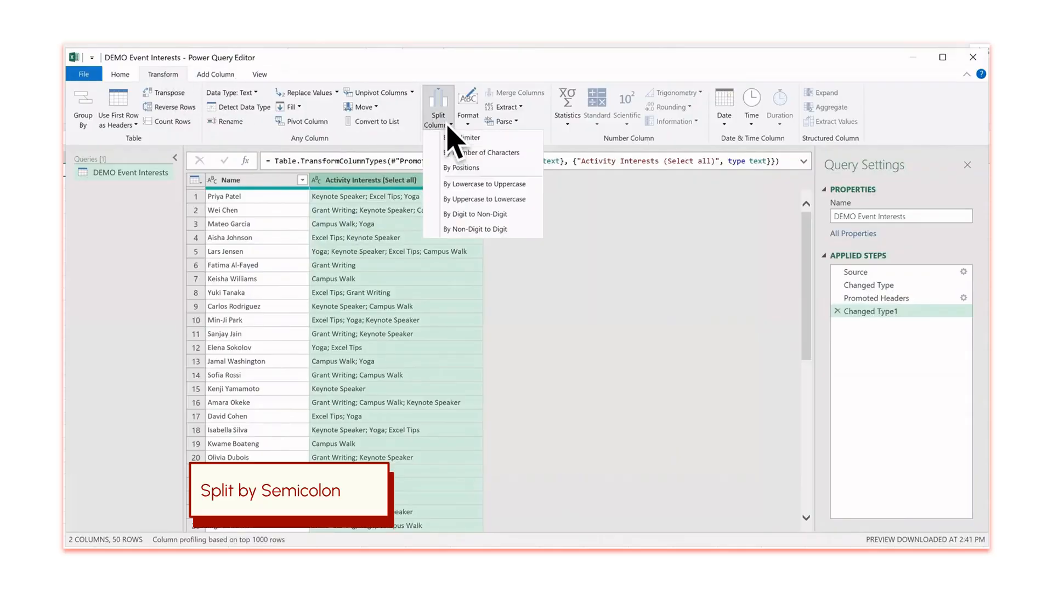
click(490, 141)
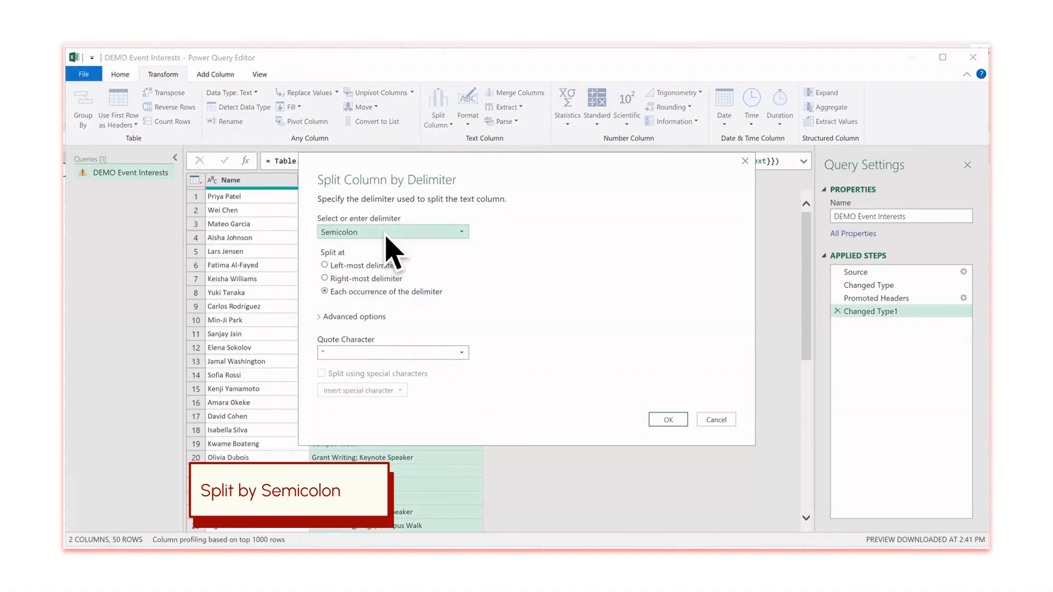
click(322, 317)
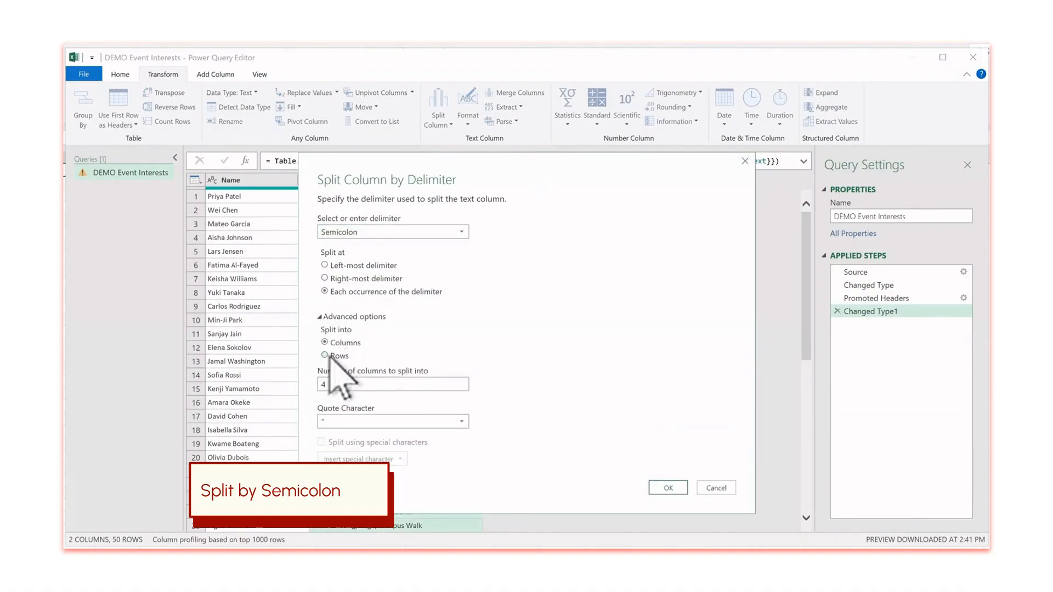
click(336, 357)
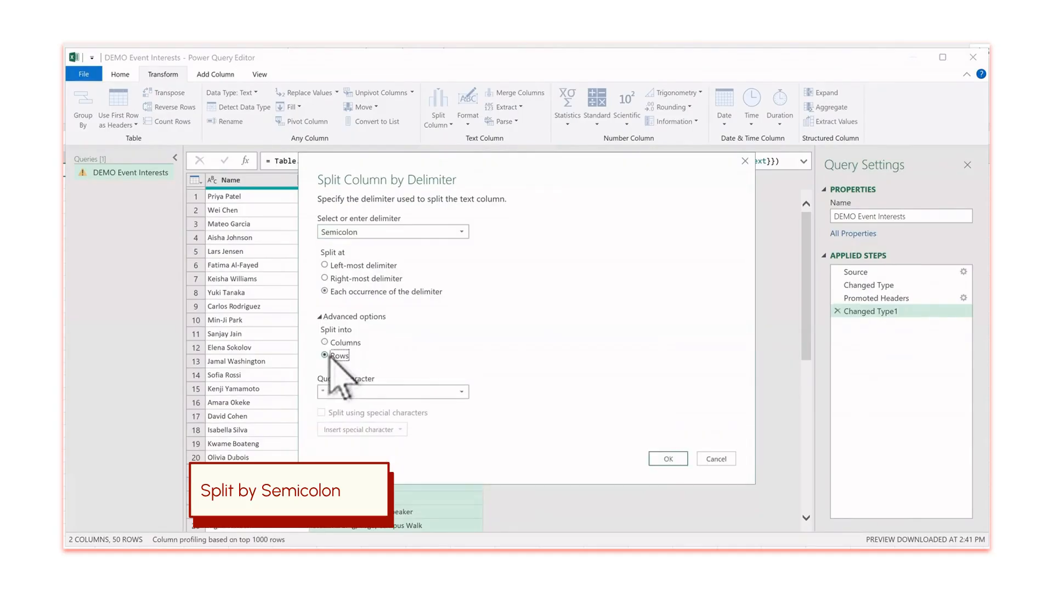
click(669, 459)
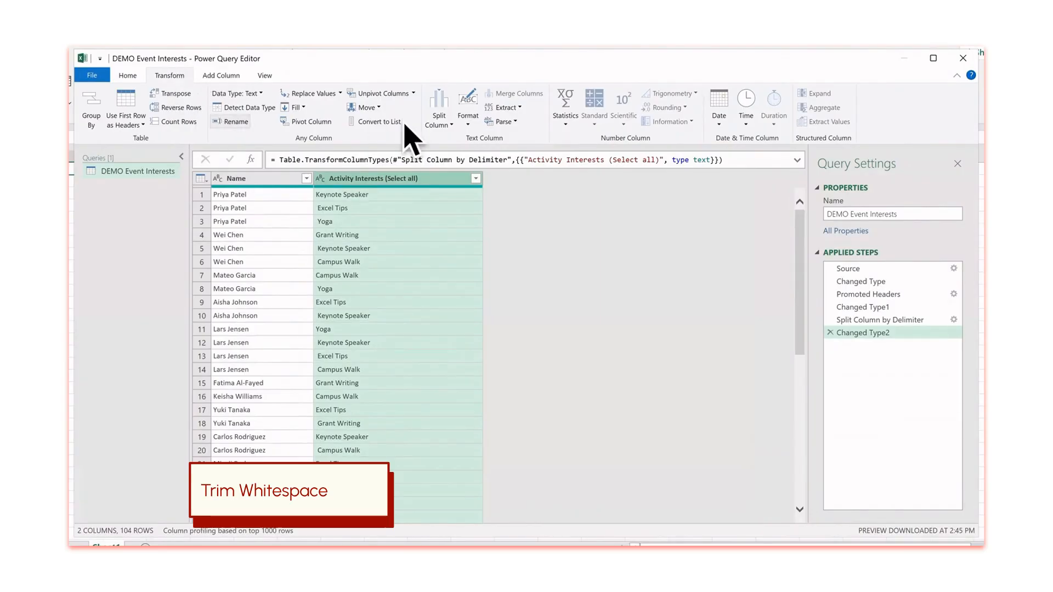
Trim the whitespace in the Activity Interests (Select all) column and sort it in ascending order.
click(468, 122)
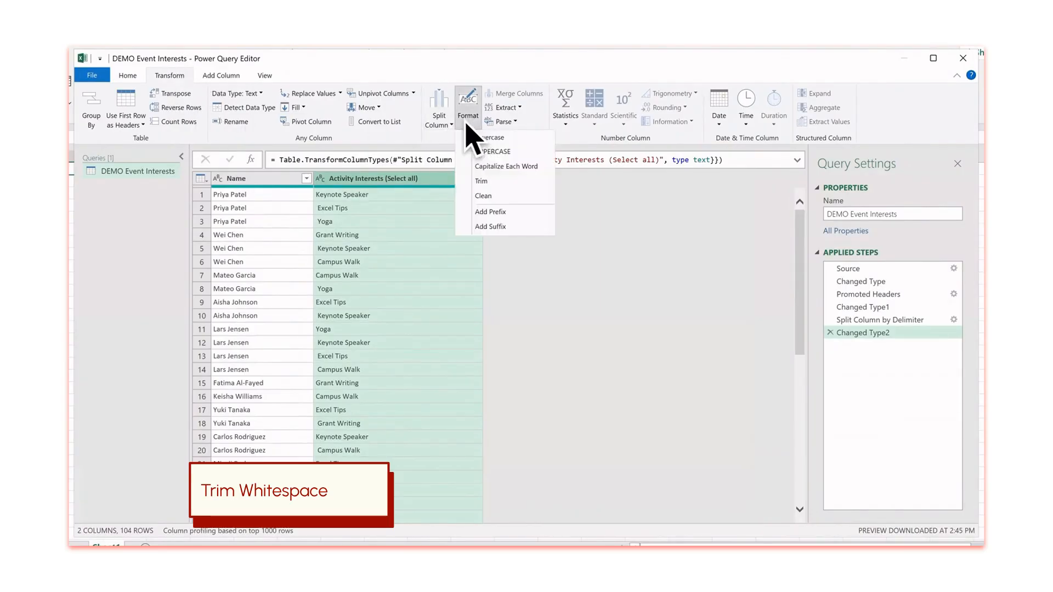
click(499, 182)
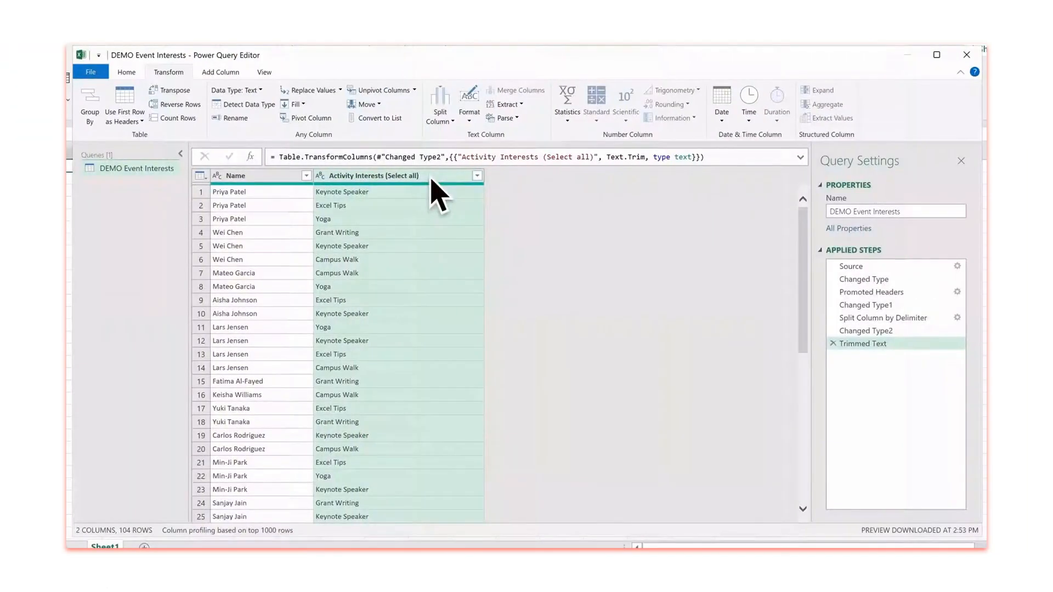
click(477, 176)
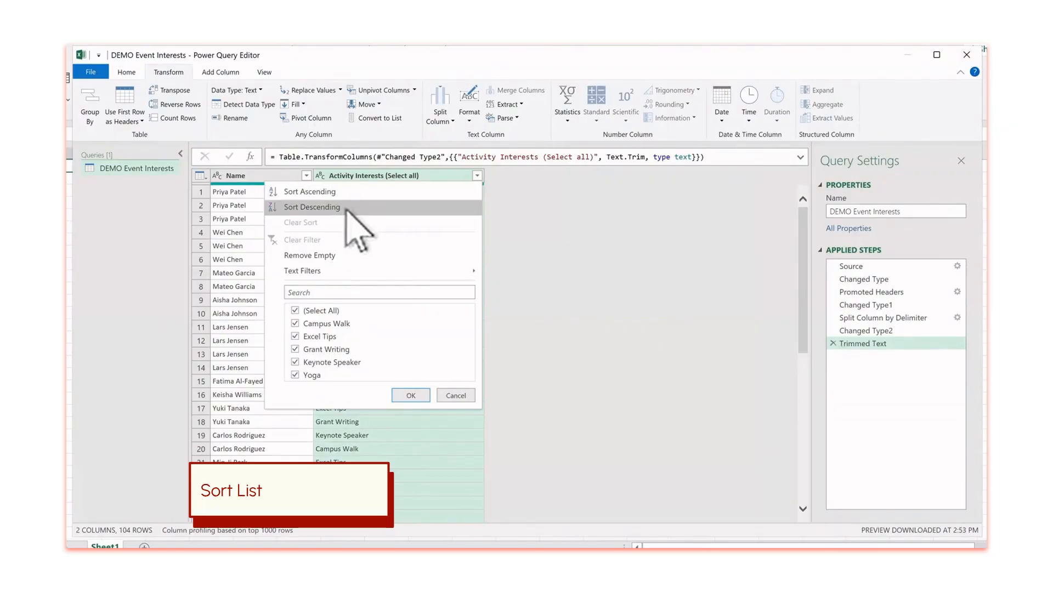
click(345, 193)
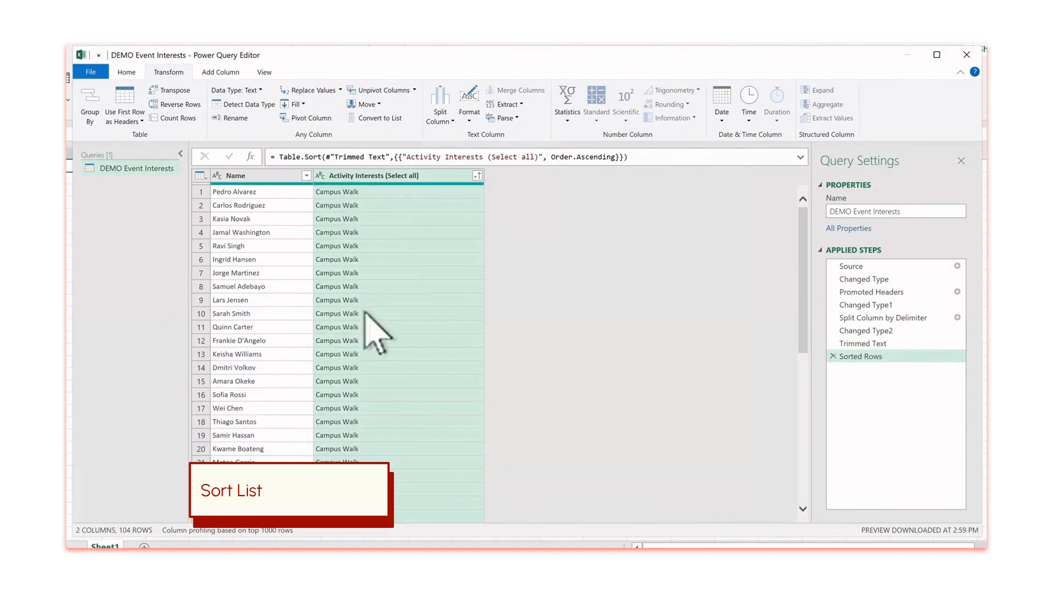
scroll(365, 313, down, 1)
scroll(378, 331, down, 12)
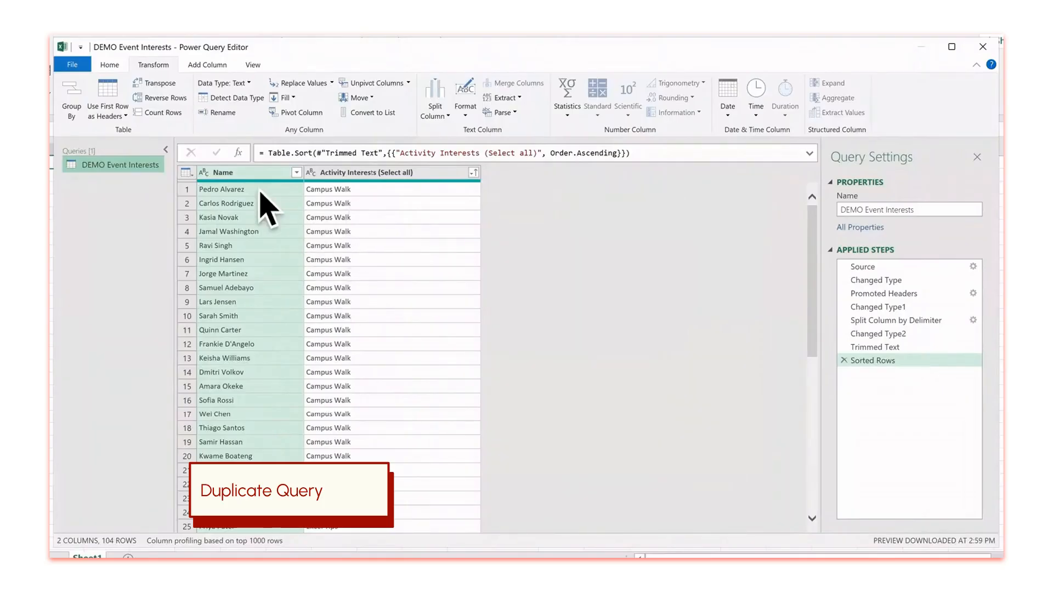
Duplicate the DEMO Event Interests query and rename the copy COUNTS.
right_click(99, 169)
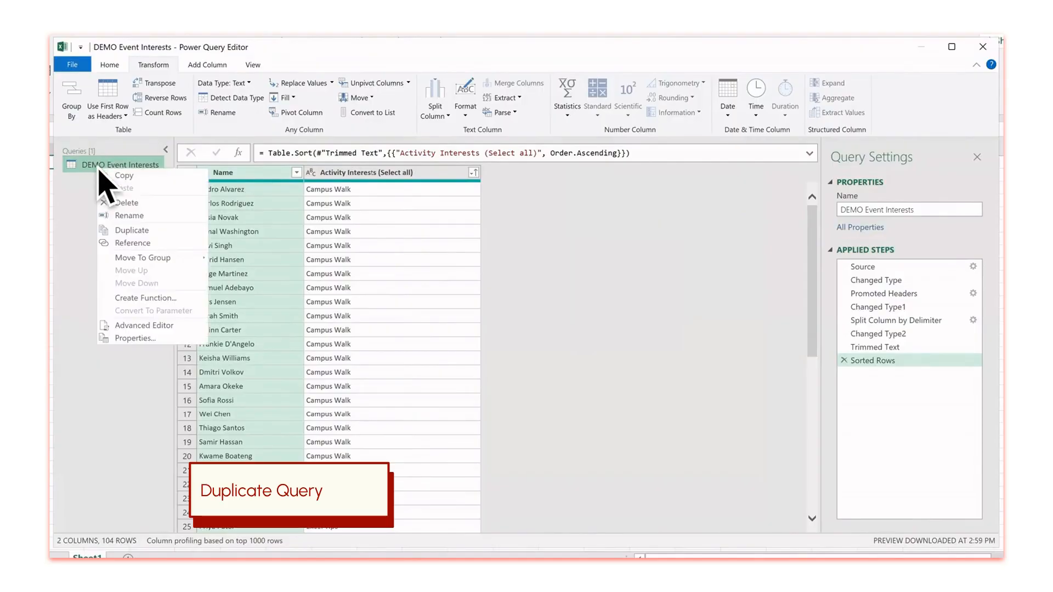
click(141, 231)
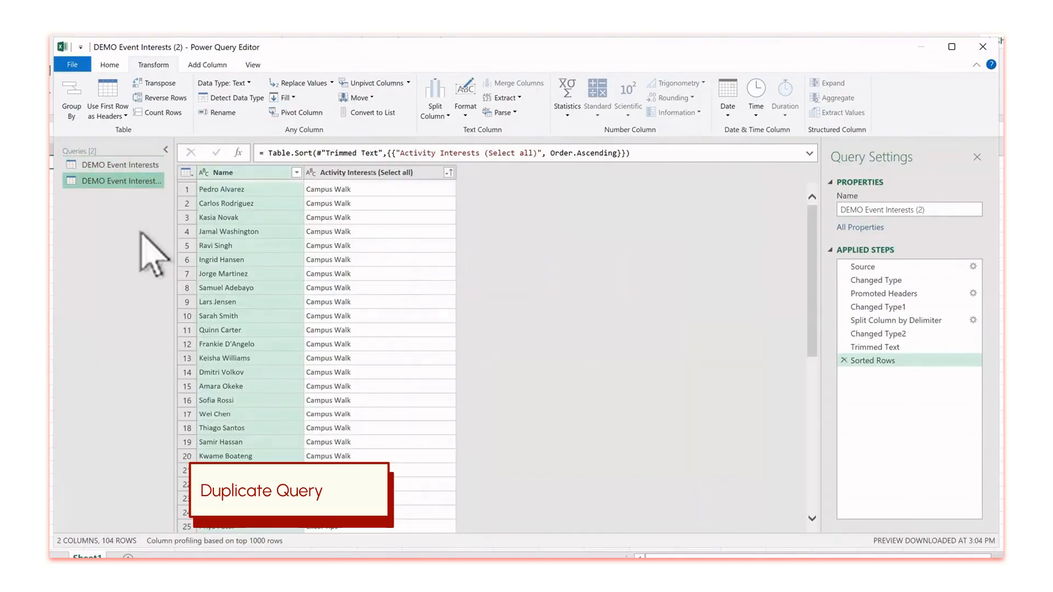
right_click(105, 182)
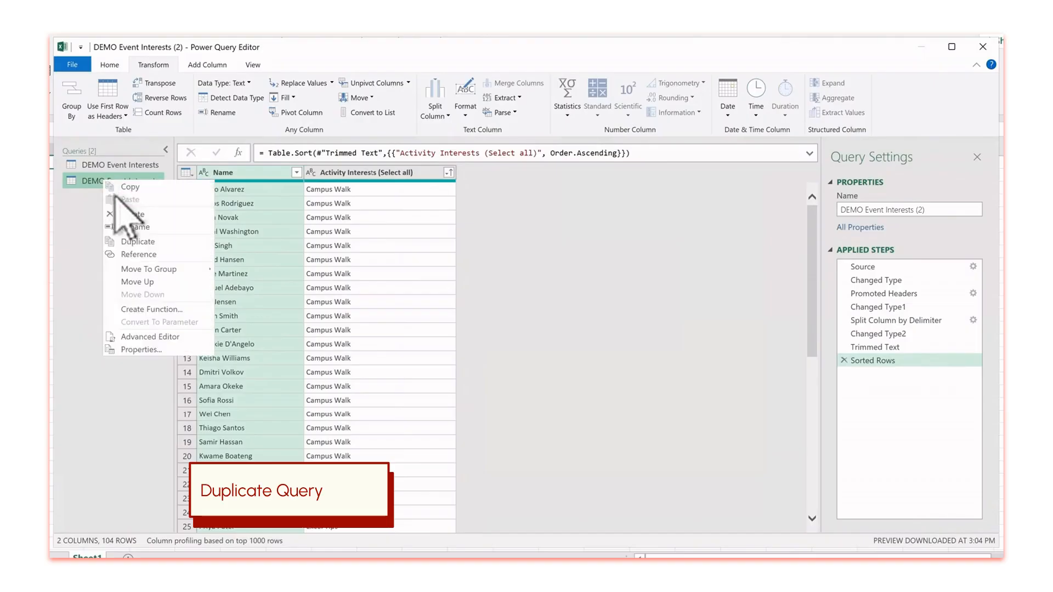
click(144, 229)
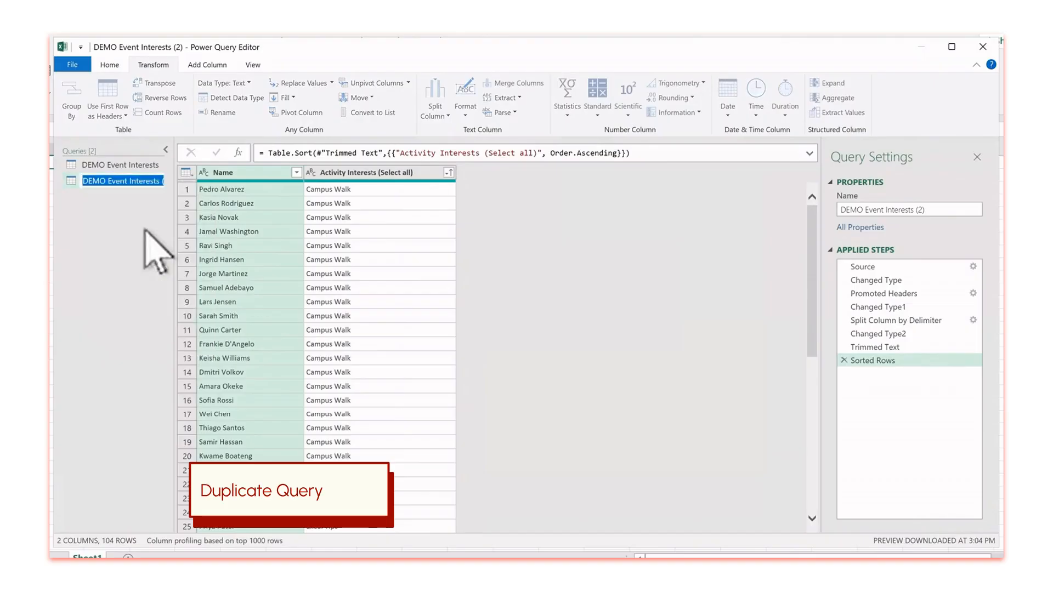
text(COUNTS)
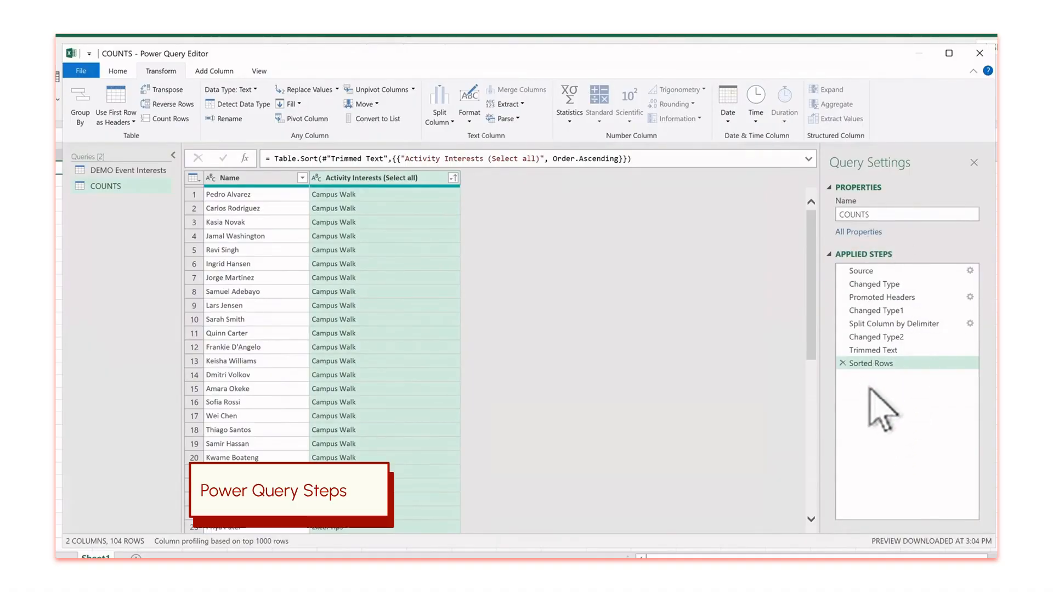
Remove the Sorted Rows step from COUNTS and group by Activity Interests (Select all), with a Count column using Count Rows.
click(843, 363)
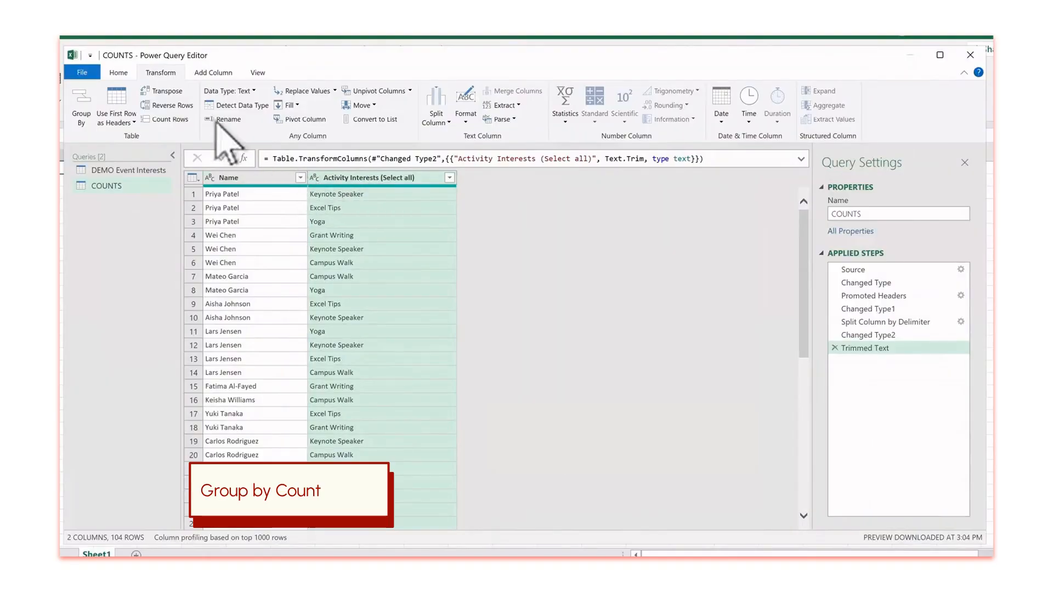
click(82, 108)
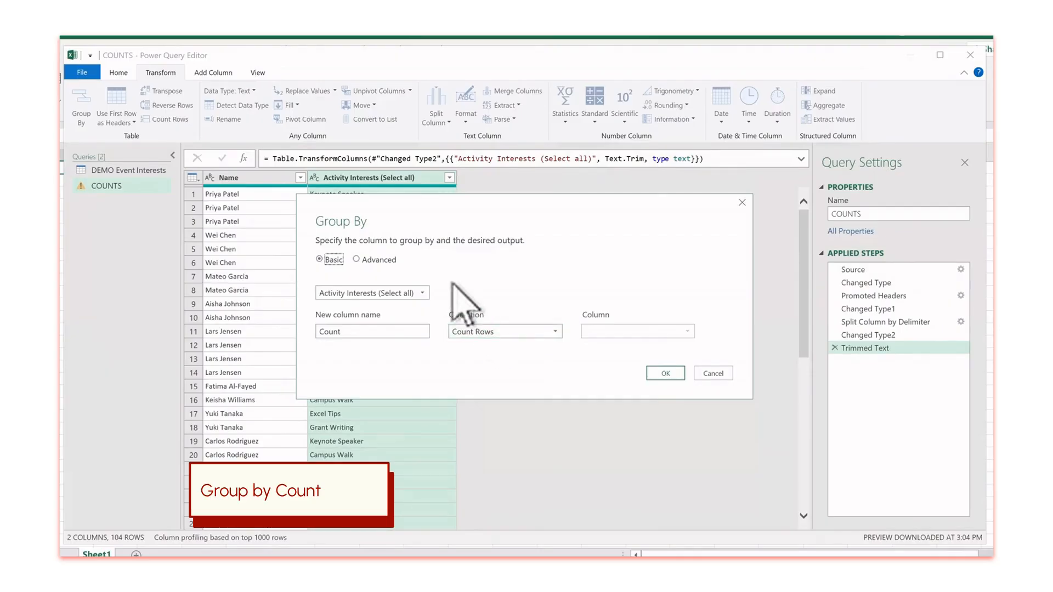
click(665, 373)
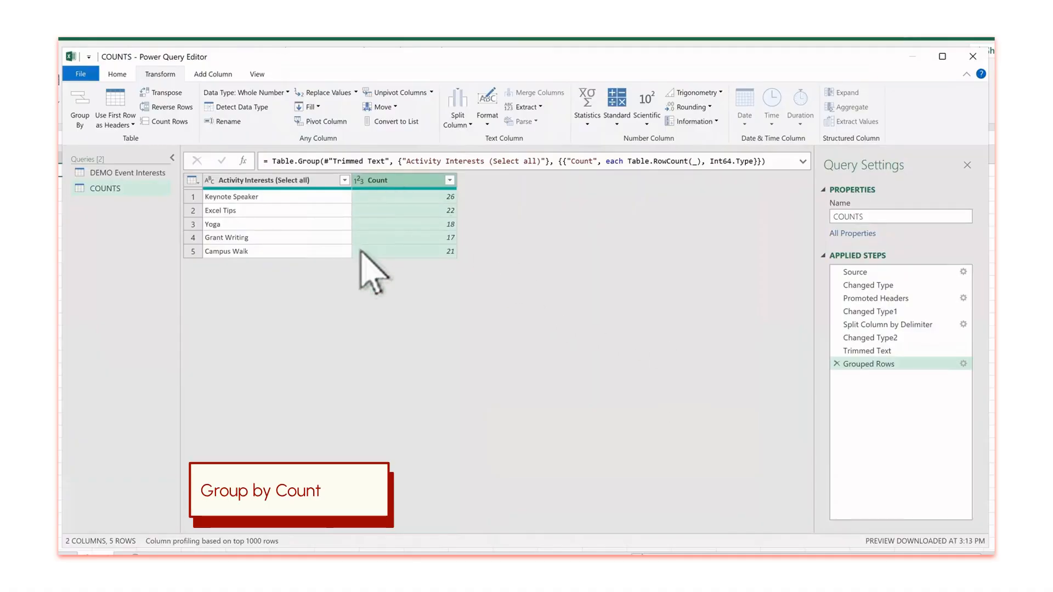
Sort the COUNTS query by Count in descending order and load both queries into the workbook.
click(451, 180)
click(390, 212)
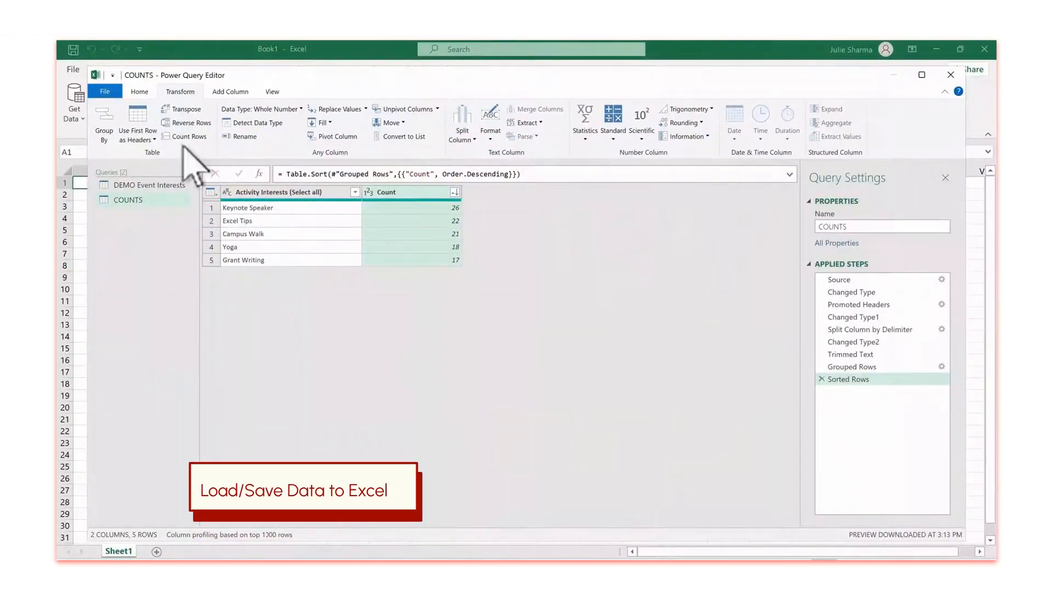
click(142, 92)
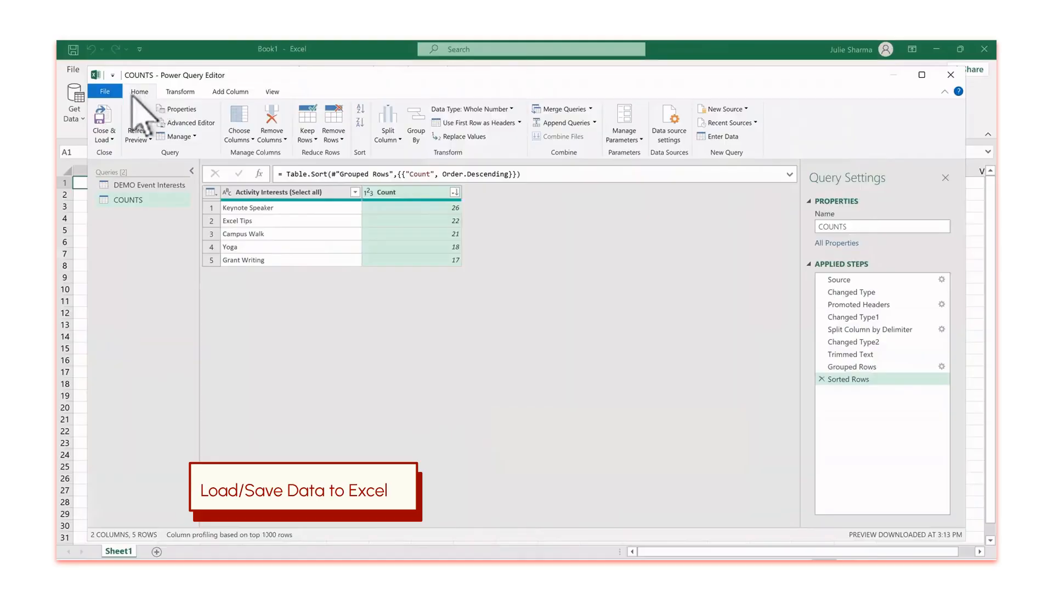
click(106, 110)
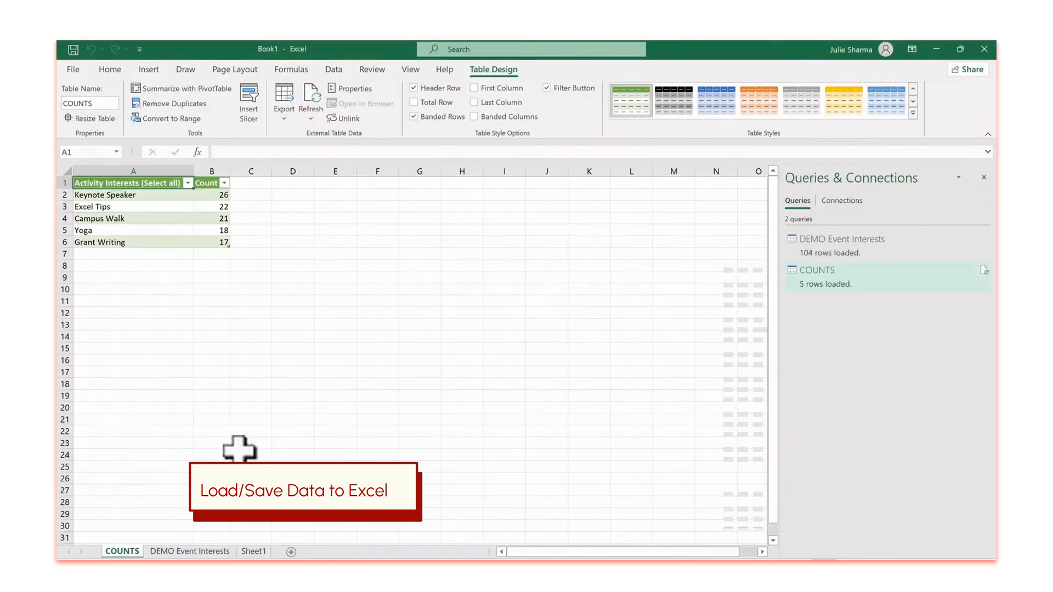
Show the DEMO Event Interests sheet and reopen its query in the Power Query Editor.
click(179, 553)
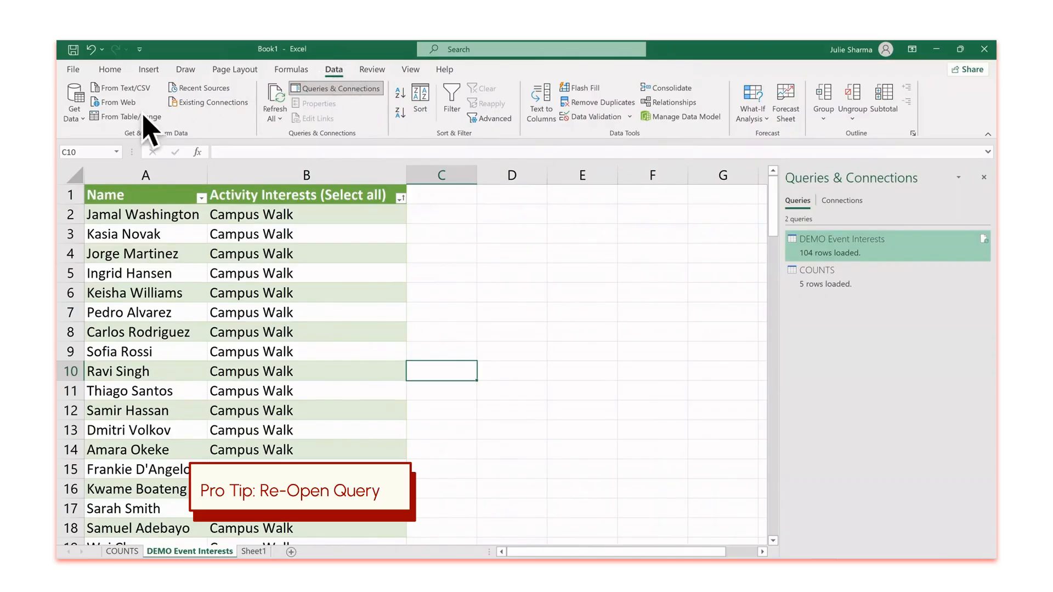
click(83, 119)
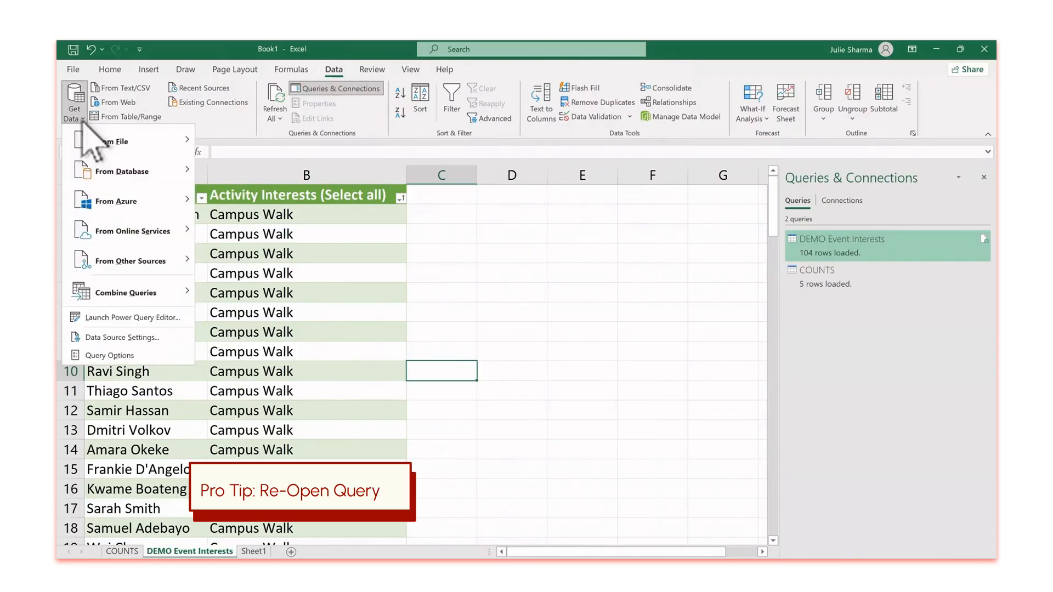
click(131, 317)
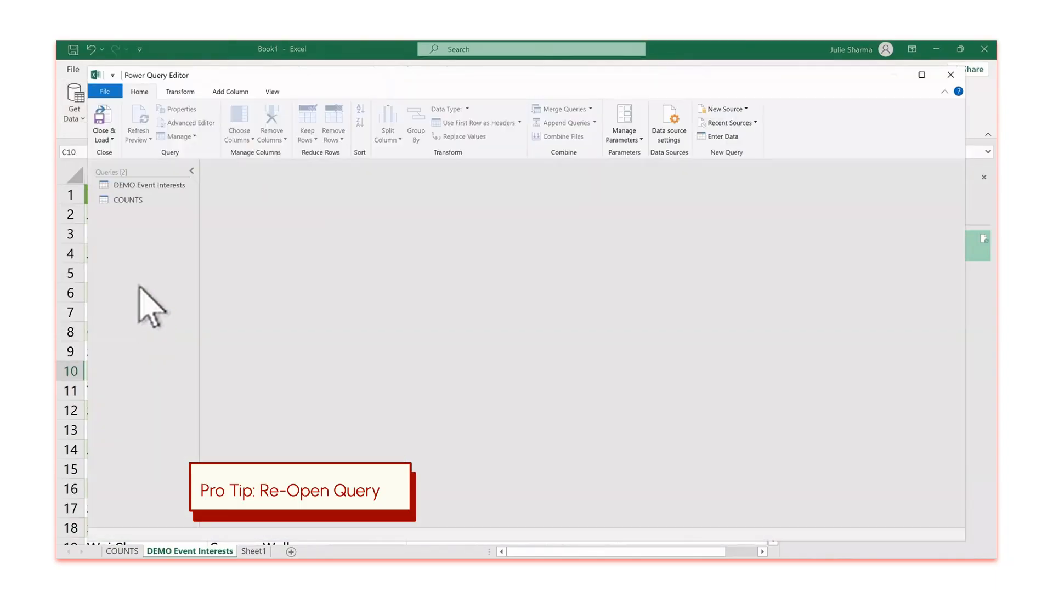
click(186, 185)
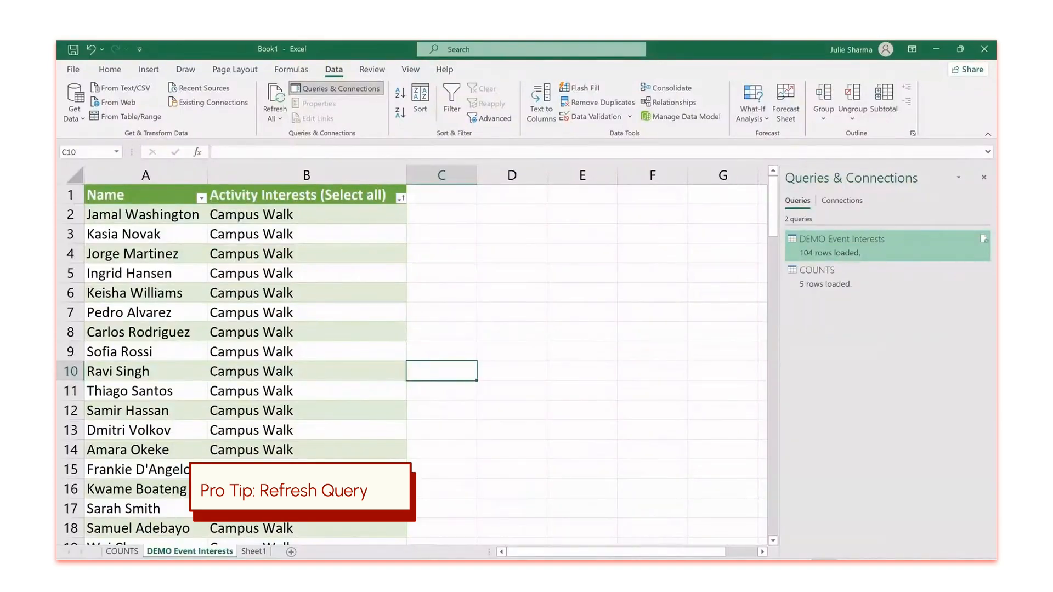
In the source file DEMO Event Interests.csv, append "; AWESOME Power Query" to the activities in cell B2 and save the file.
click(699, 545)
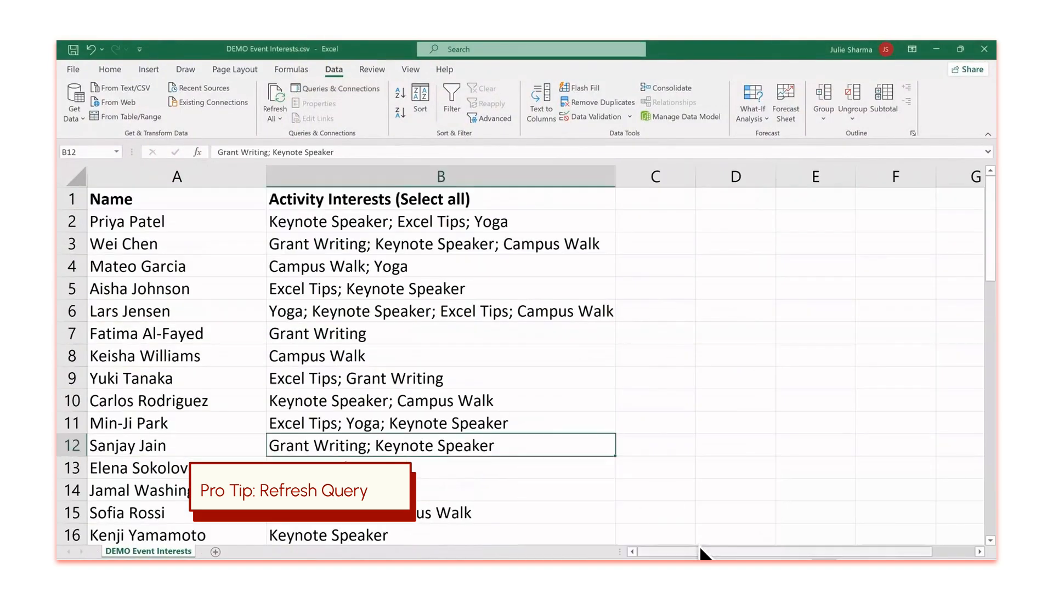
double_click(546, 222)
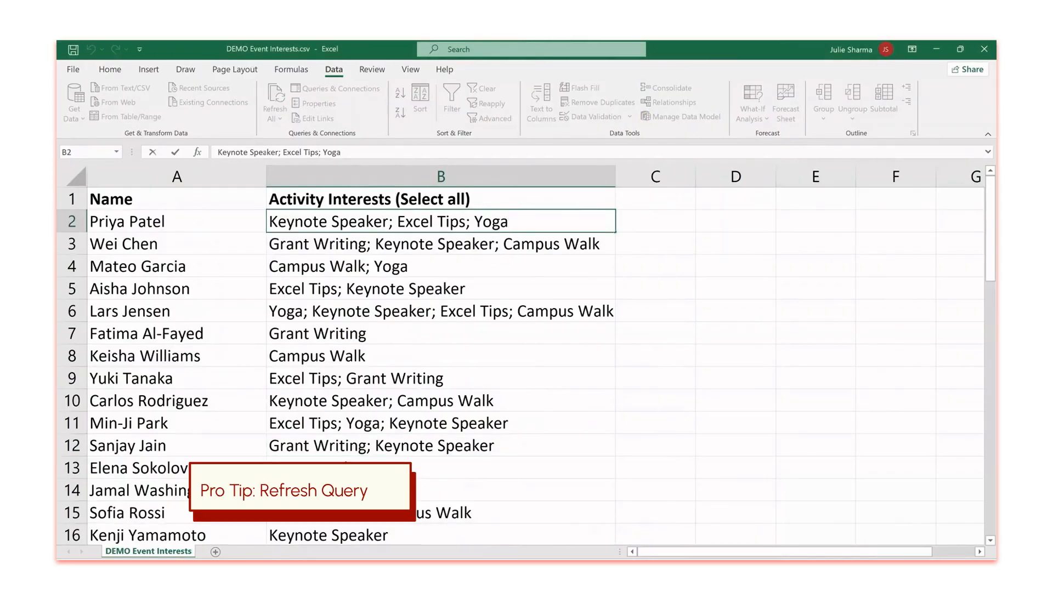
text(; AWESOME )
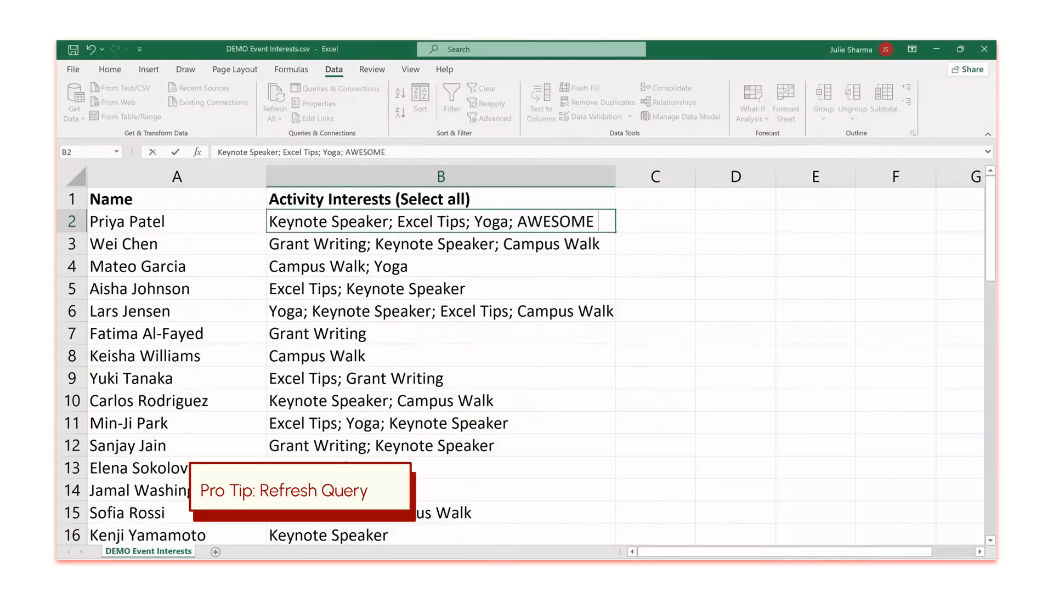
text(Power Query)
key(Return)
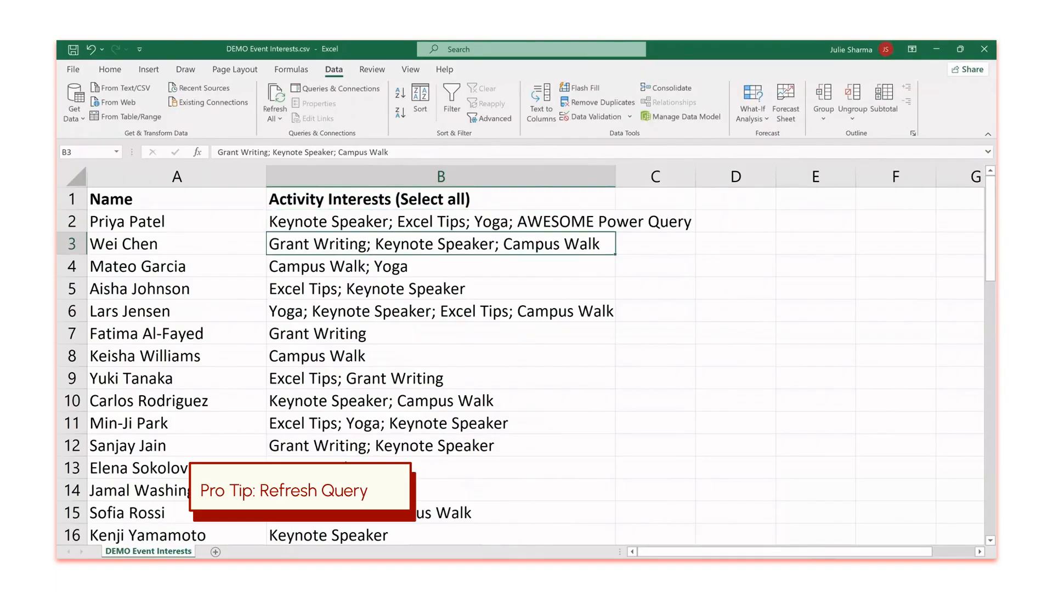
click(73, 49)
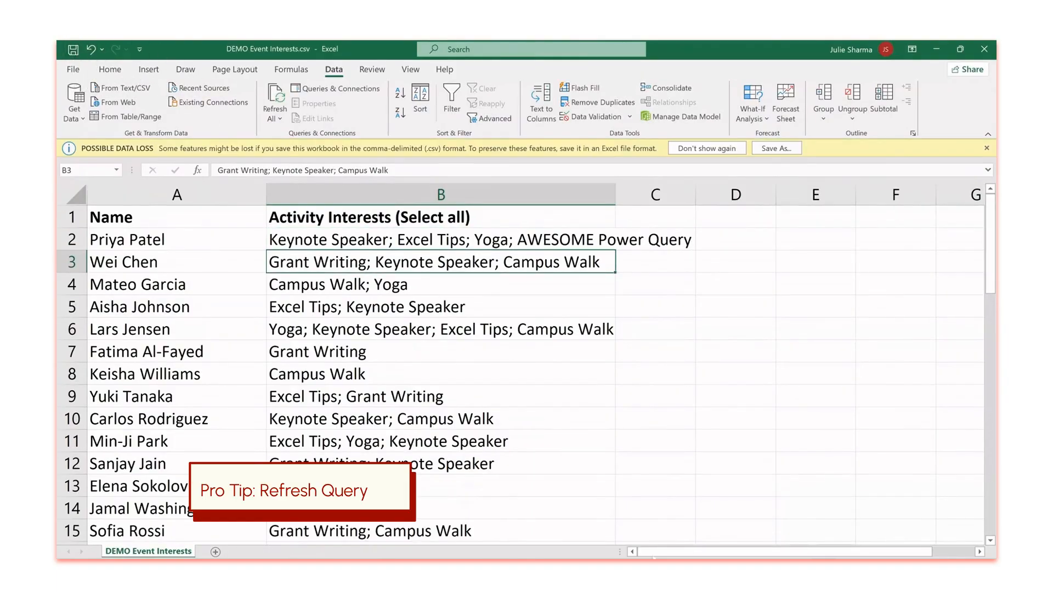
Return to Book1, refresh all queries, and check the added activity in the DEMO Event Interests and COUNTS sheets.
click(651, 565)
click(565, 524)
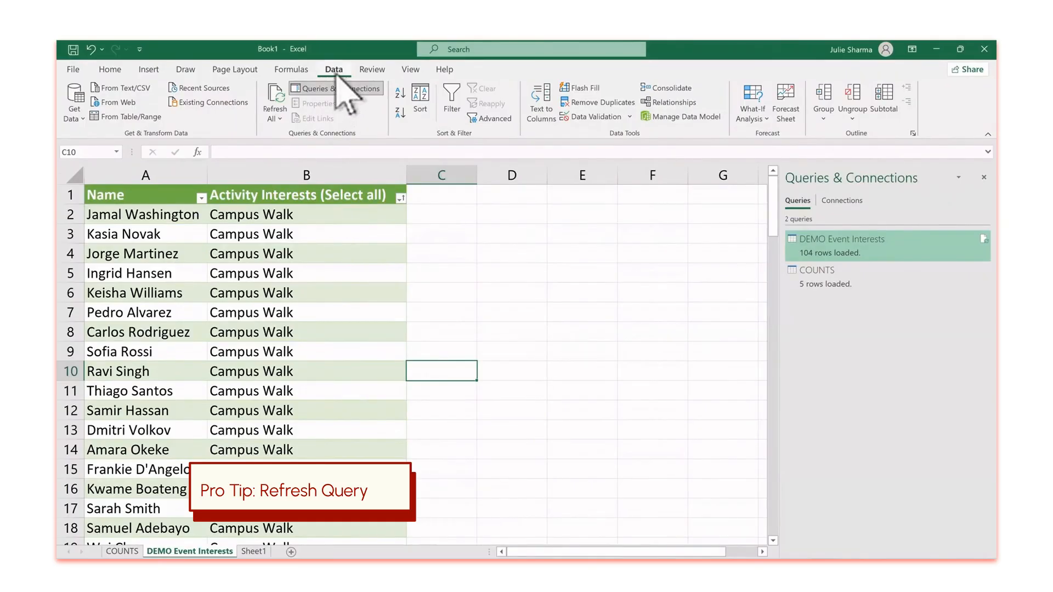
click(275, 101)
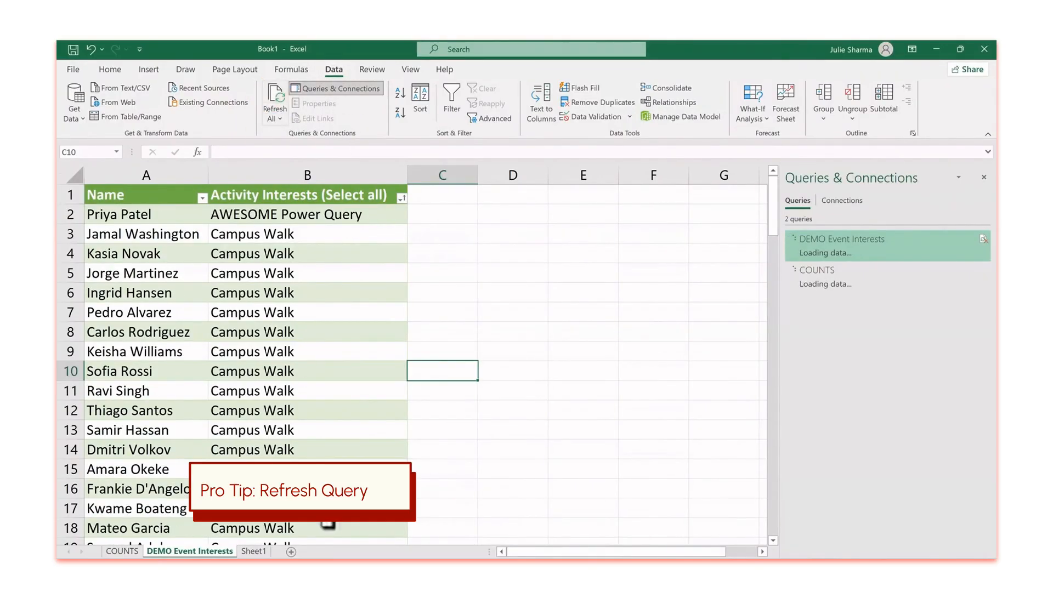
click(299, 214)
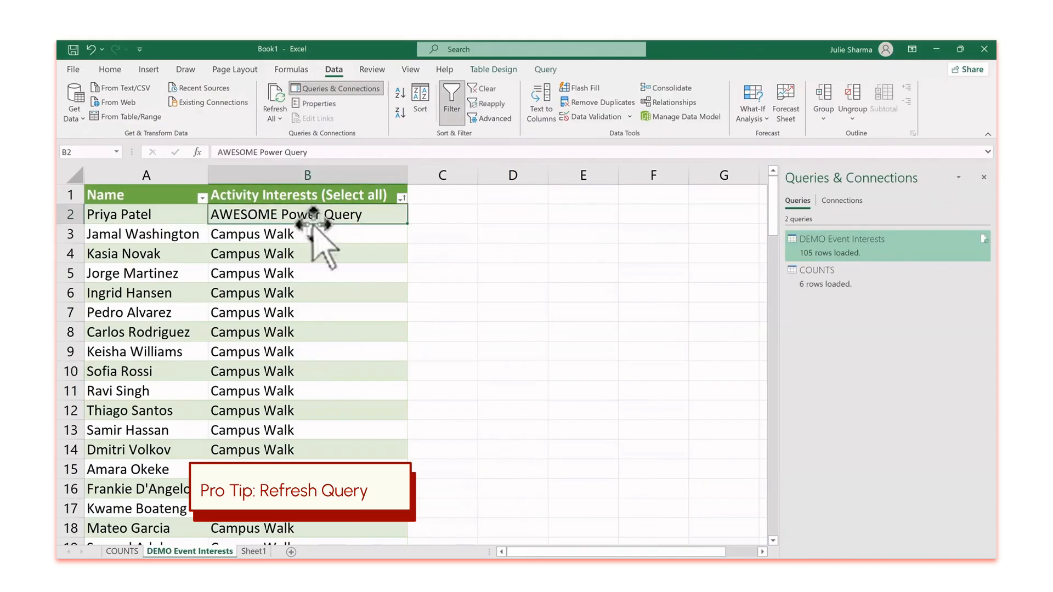
click(122, 551)
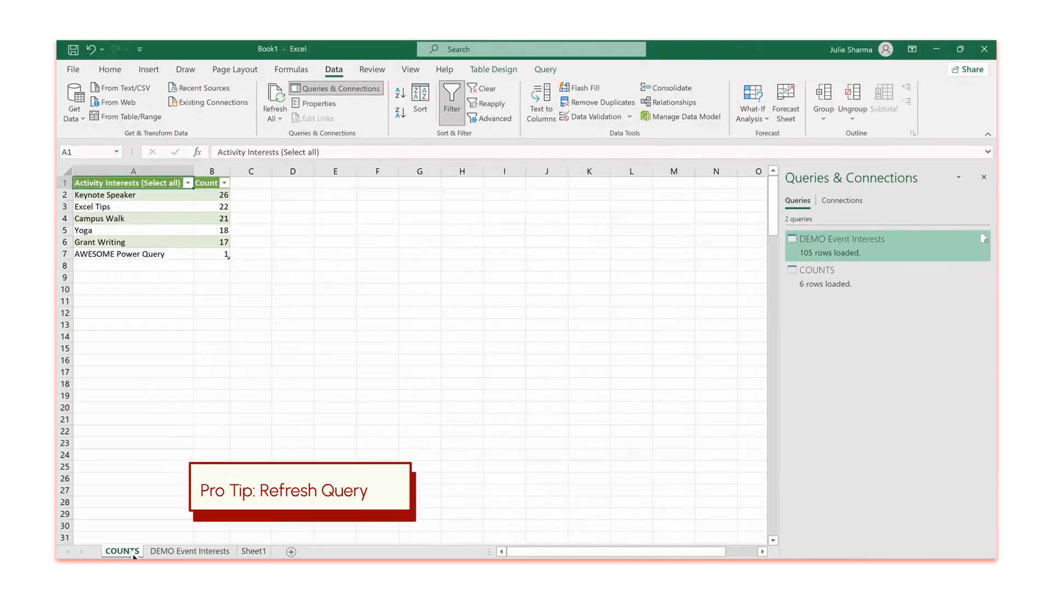